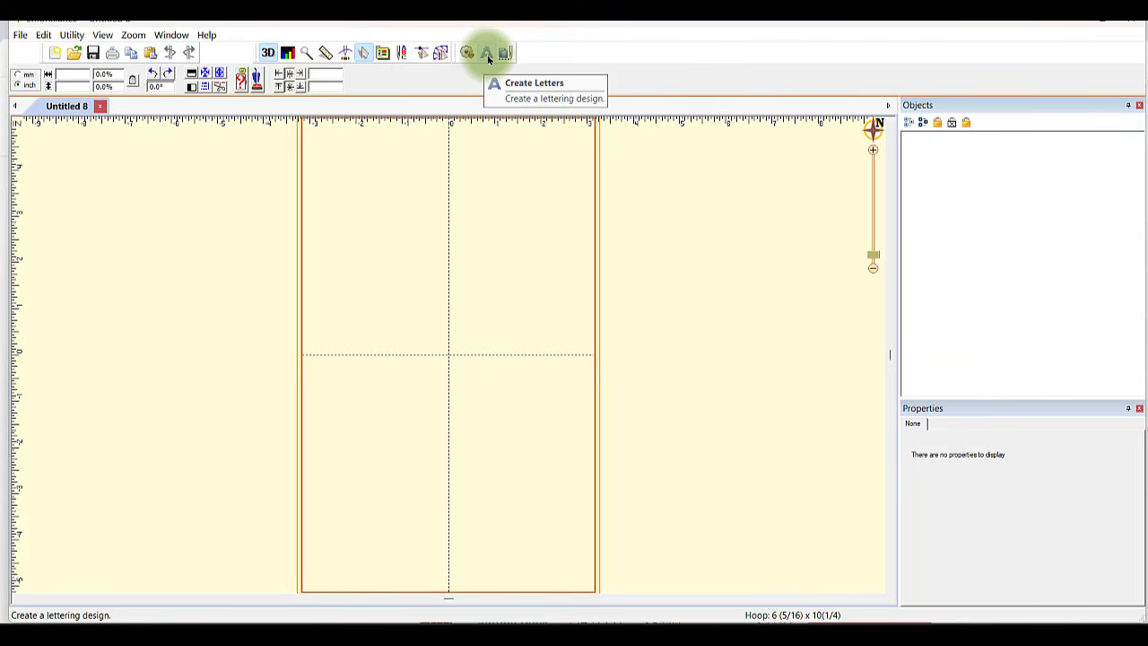
# - Create a lettering design with the text LN
pyautogui.click(488, 54)
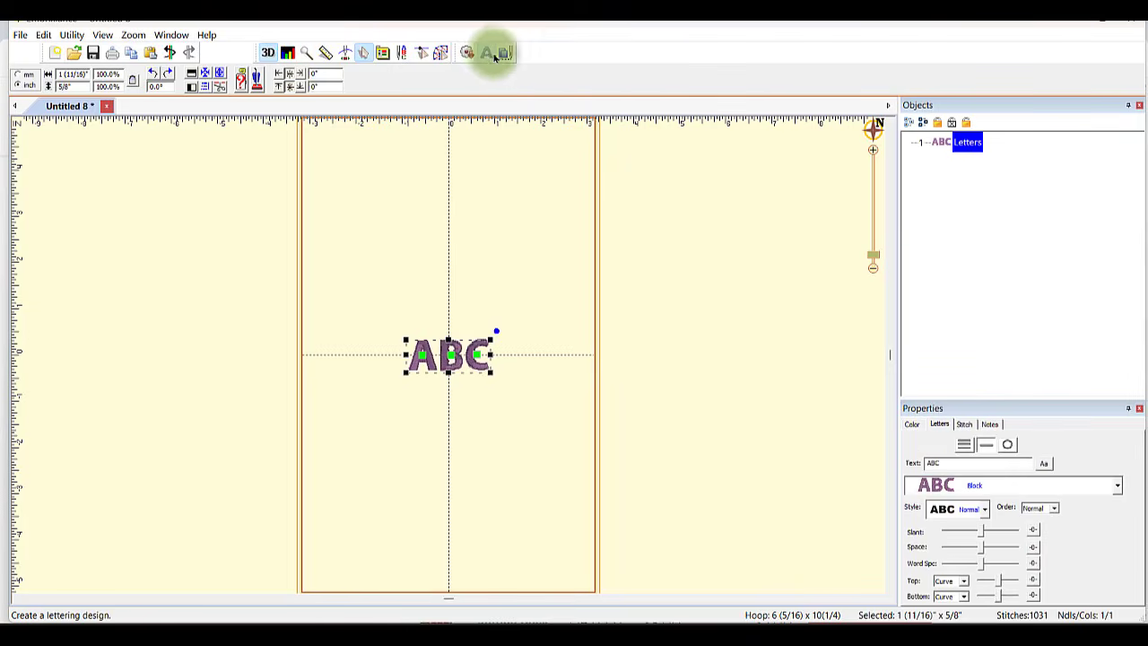
pyautogui.click(966, 464)
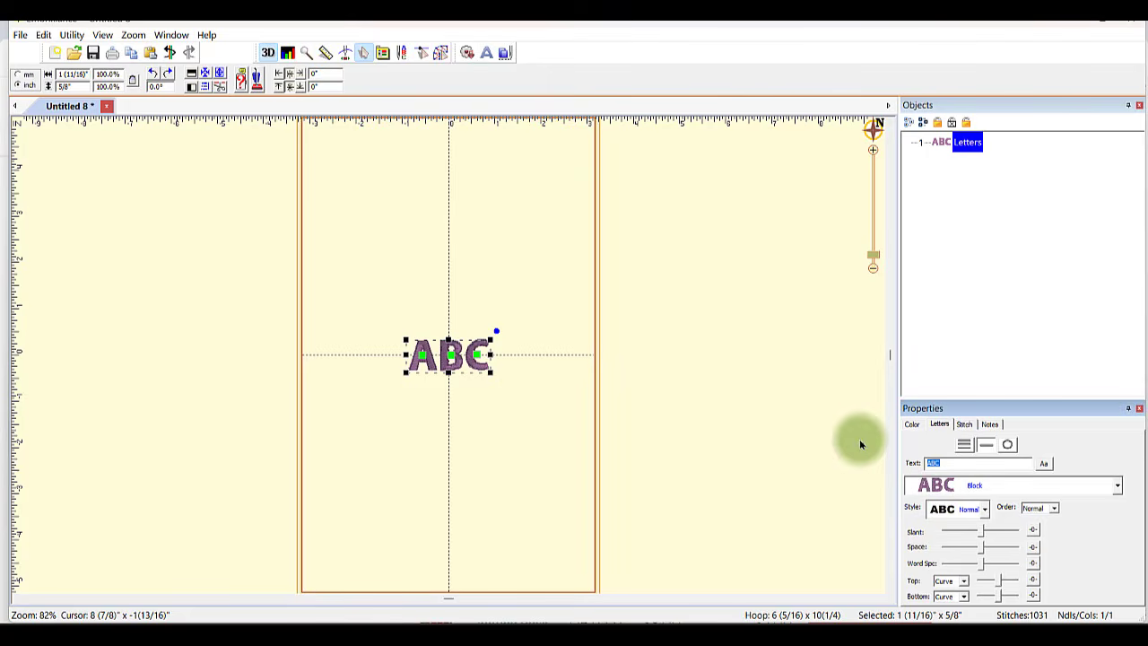
pyautogui.write('Un')
pyautogui.press('Return')
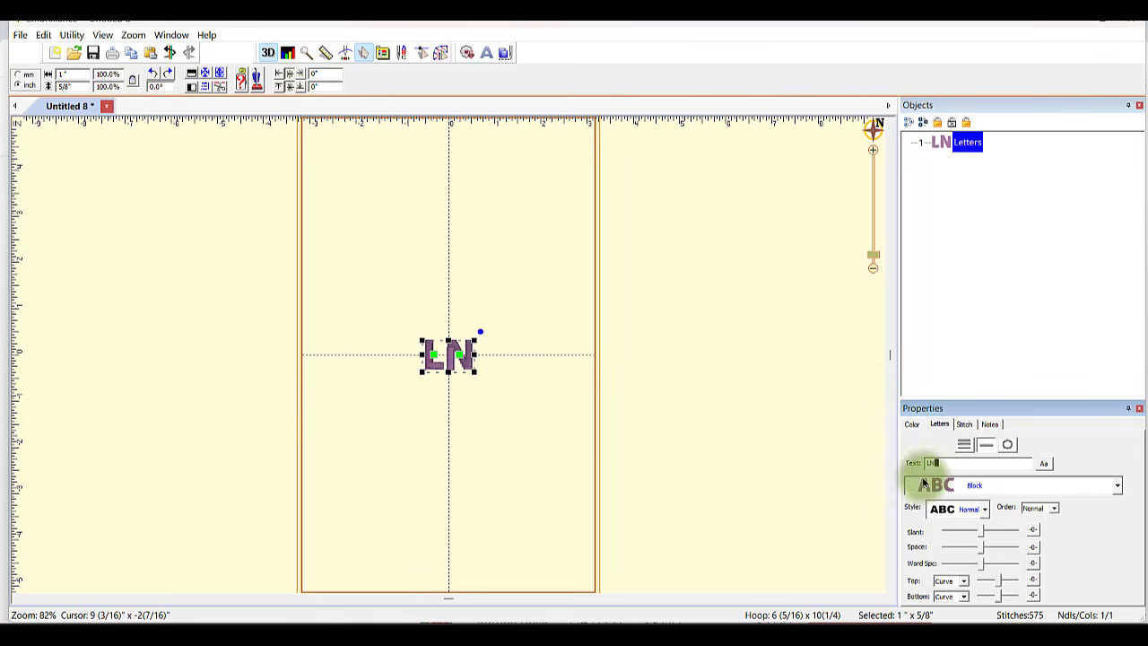
# - Apply the DBJJ Egg Hunt Easter Alphabet Applique 5in font to the LN lettering and rotate the hoop to 10(1/4) x 6(5/16)
pyautogui.click(1019, 488)
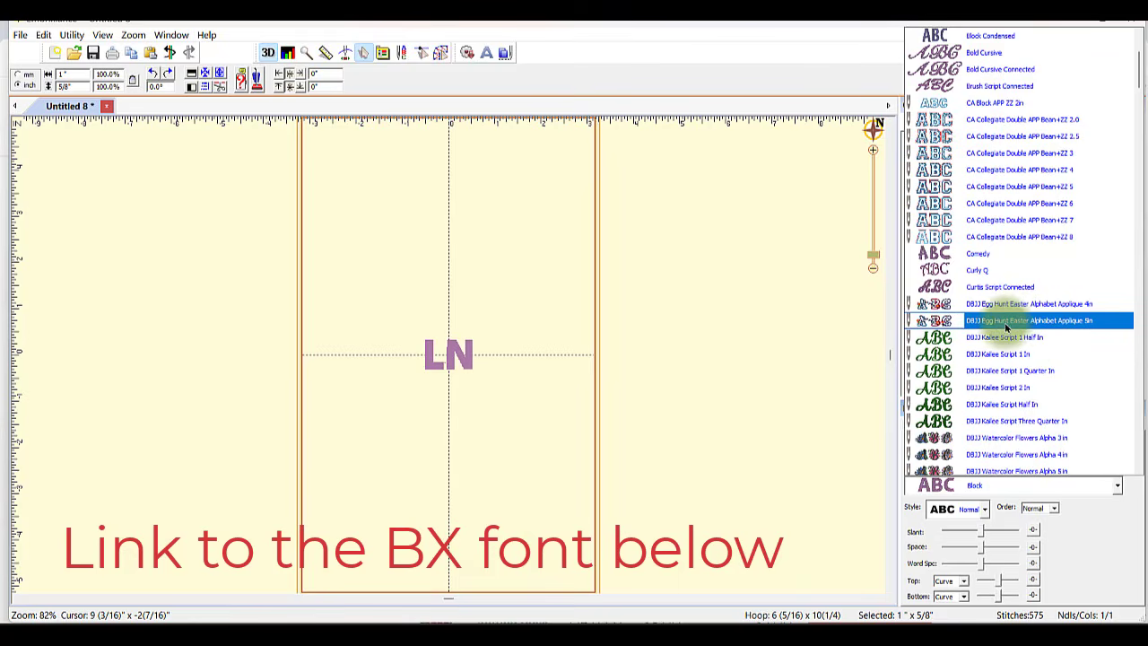
pyautogui.click(1066, 325)
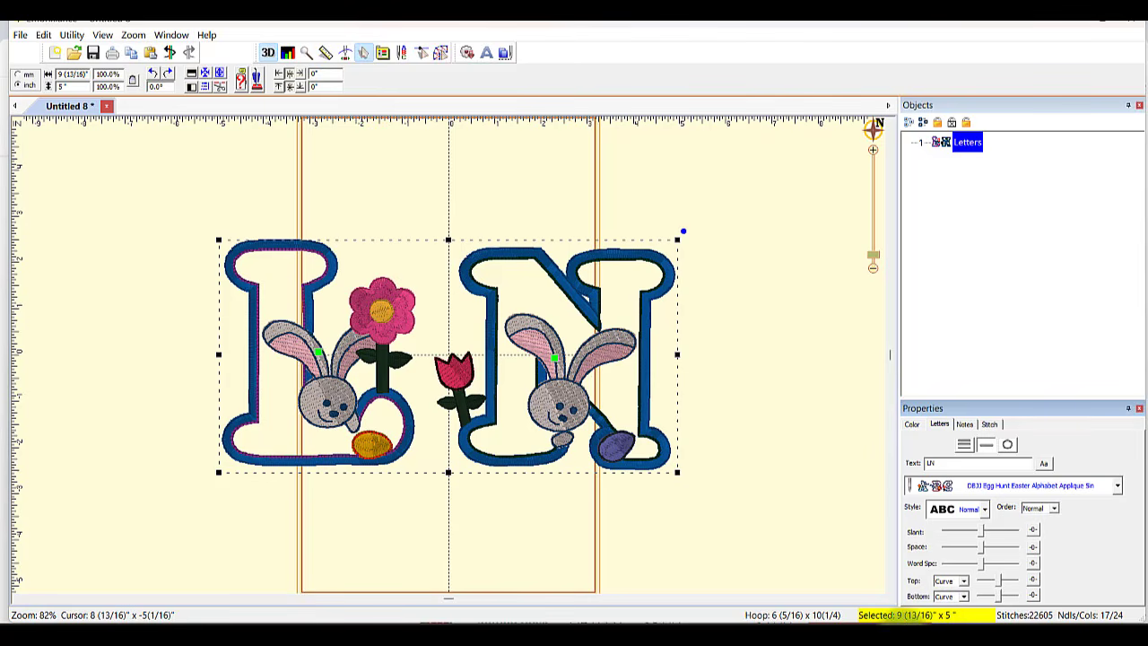
pyautogui.click(806, 617)
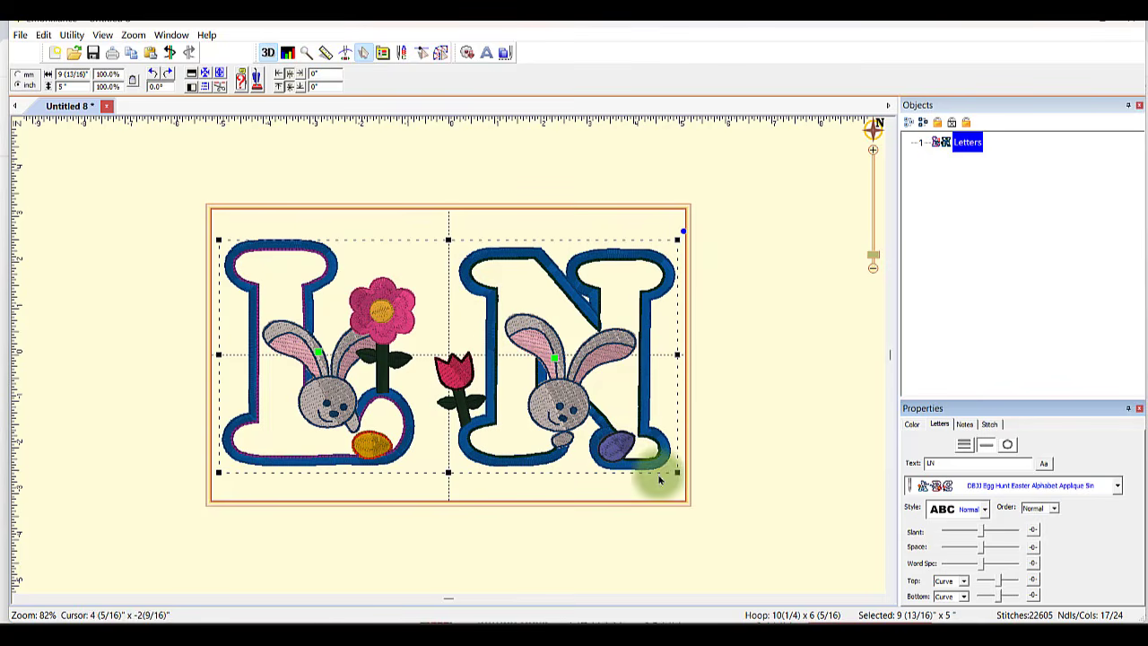
# - Play through the stitch simulation of the unsorted LN design to examine its stitching order
pyautogui.click(346, 52)
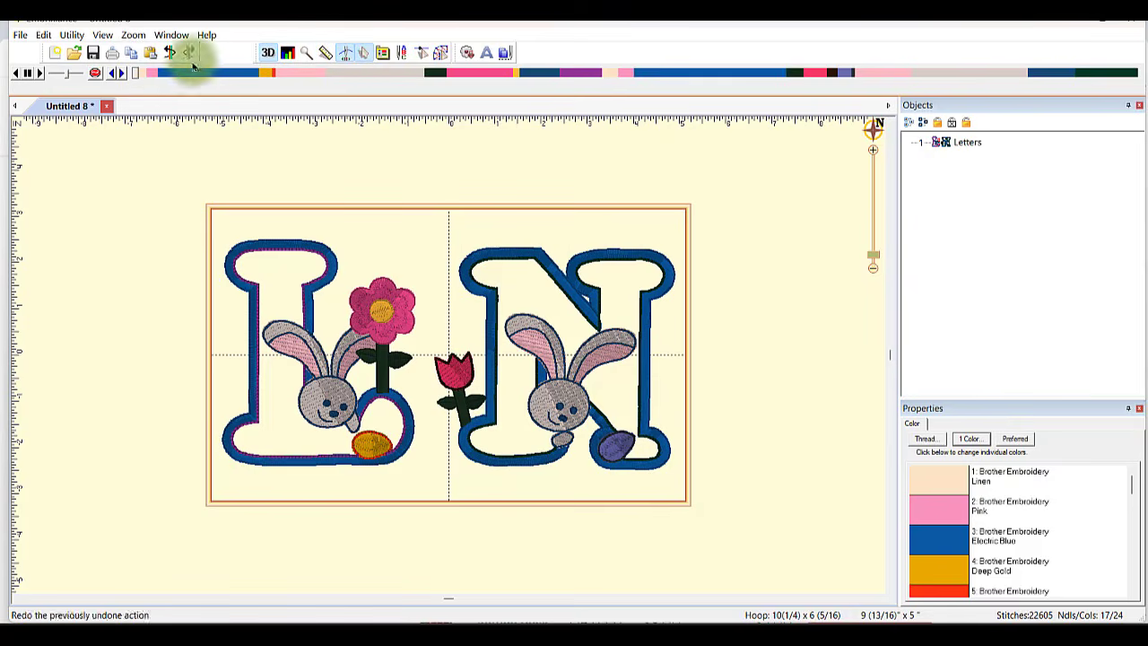
pyautogui.click(136, 74)
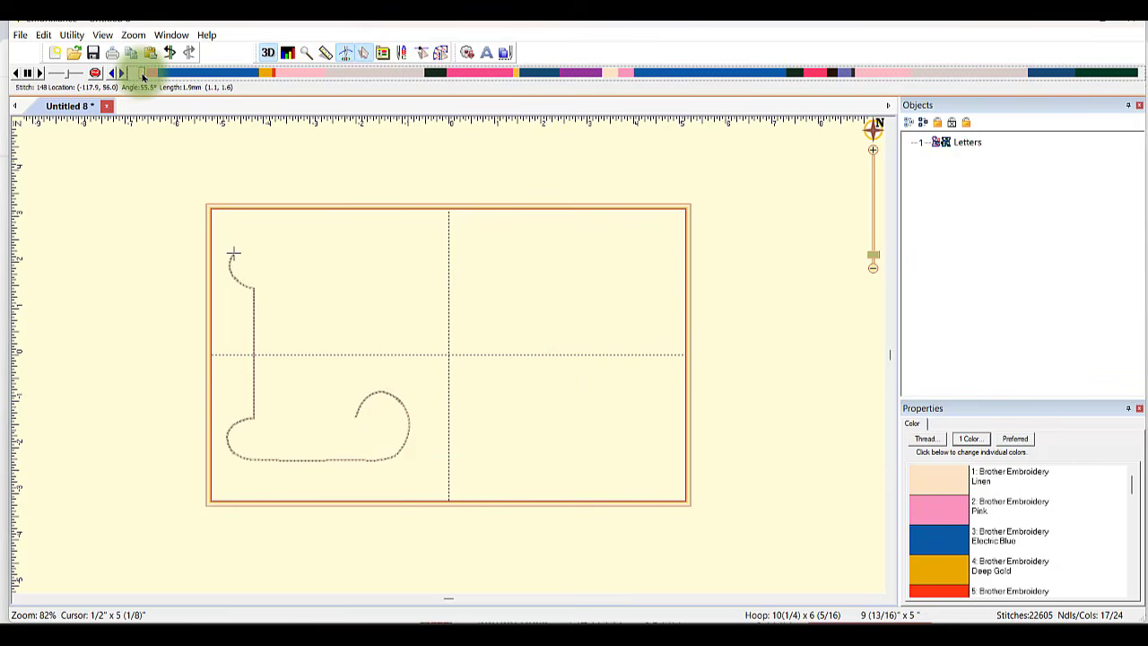
pyautogui.moveTo(142, 77)
pyautogui.mouseDown()
pyautogui.moveTo(708, 96)
pyautogui.moveTo(901, 77)
pyautogui.mouseUp()
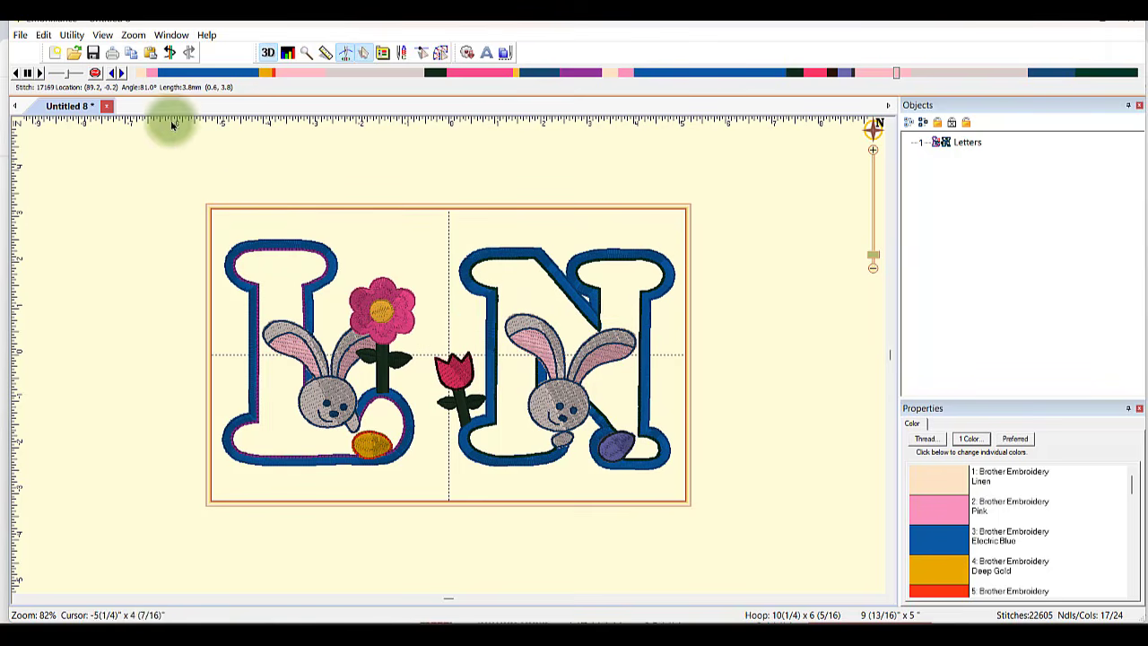
# - Color sort the LN design into a new view with tolerance 2, and rotate the new page's hoop to 10(1/4) x 6(5/16)
pyautogui.click(71, 35)
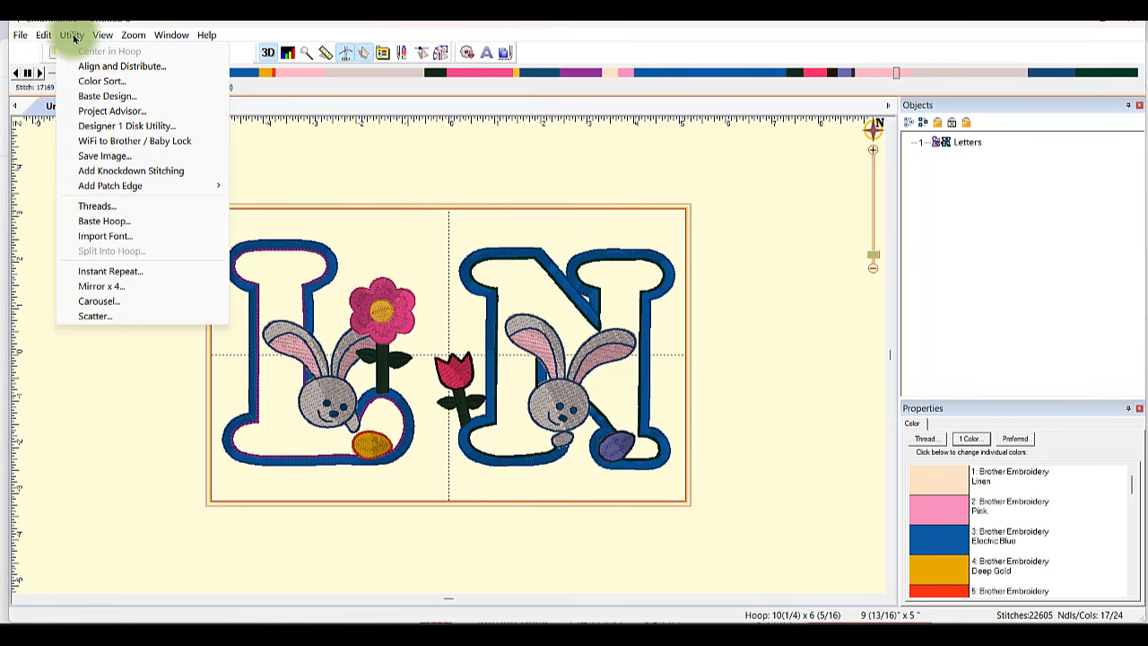
pyautogui.click(98, 81)
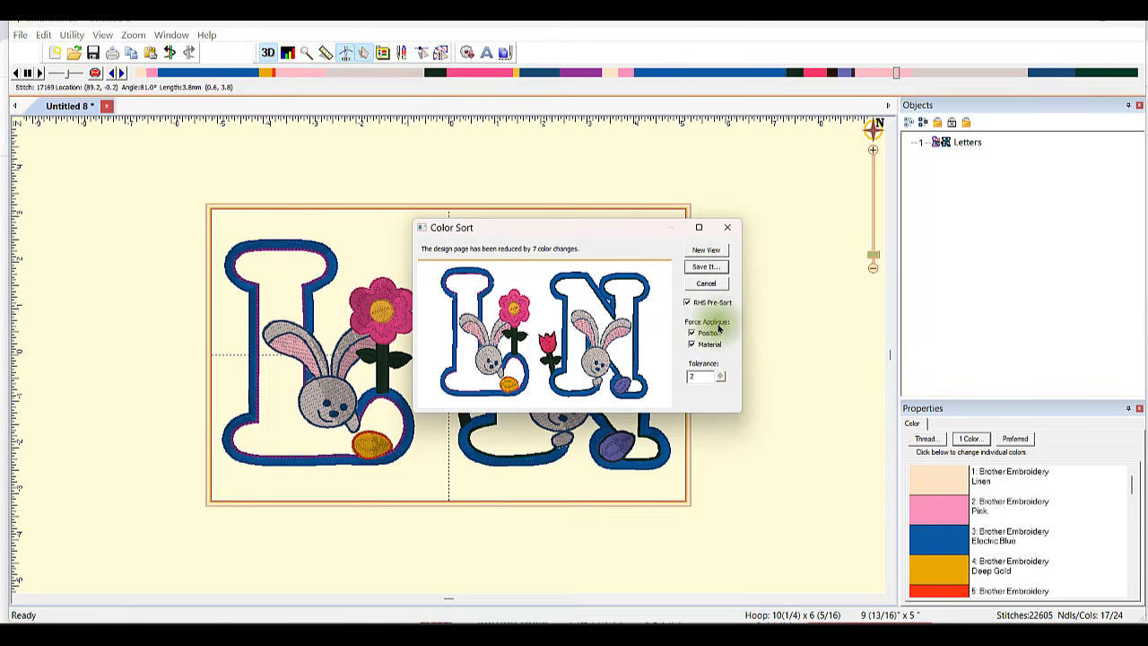
pyautogui.click(694, 376)
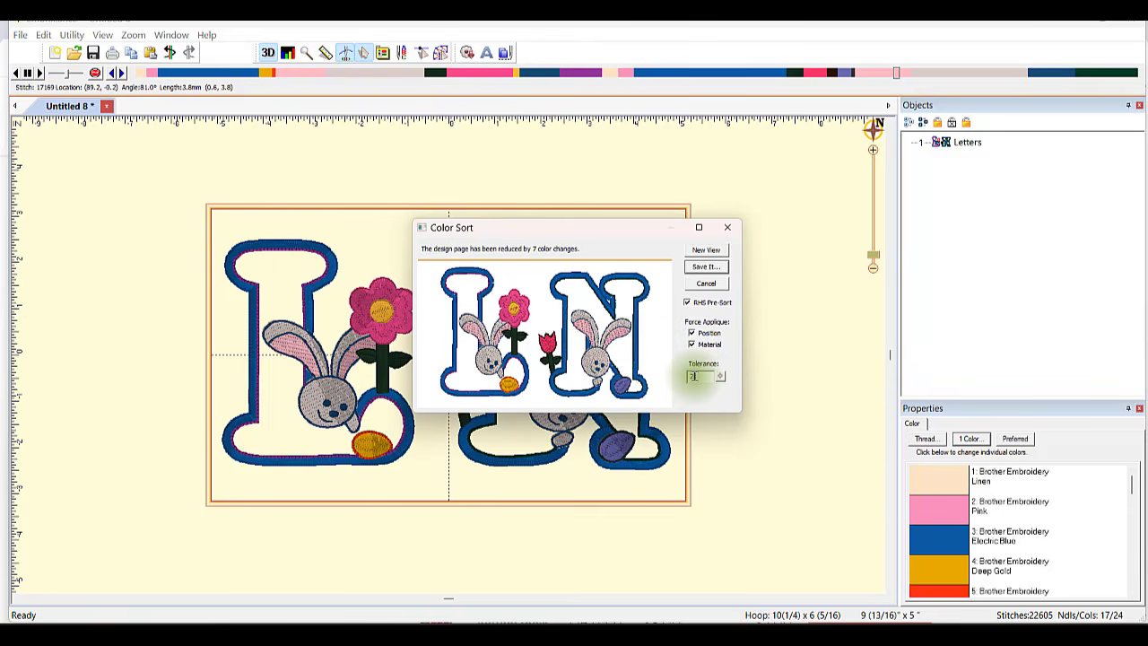
pyautogui.write('2')
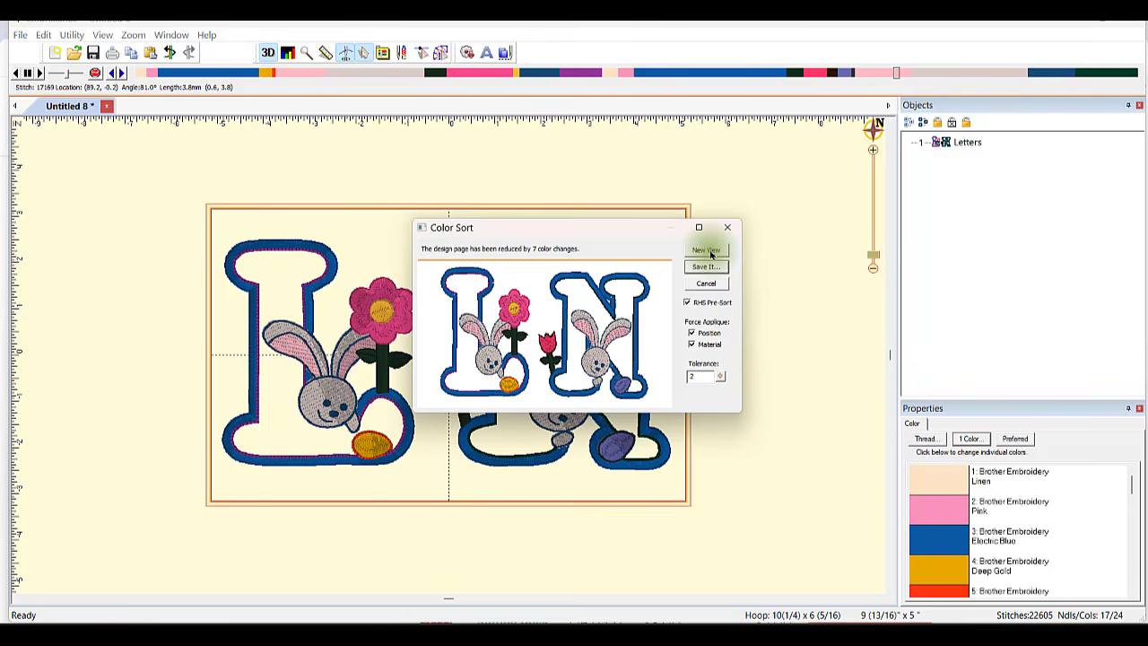
pyautogui.click(707, 251)
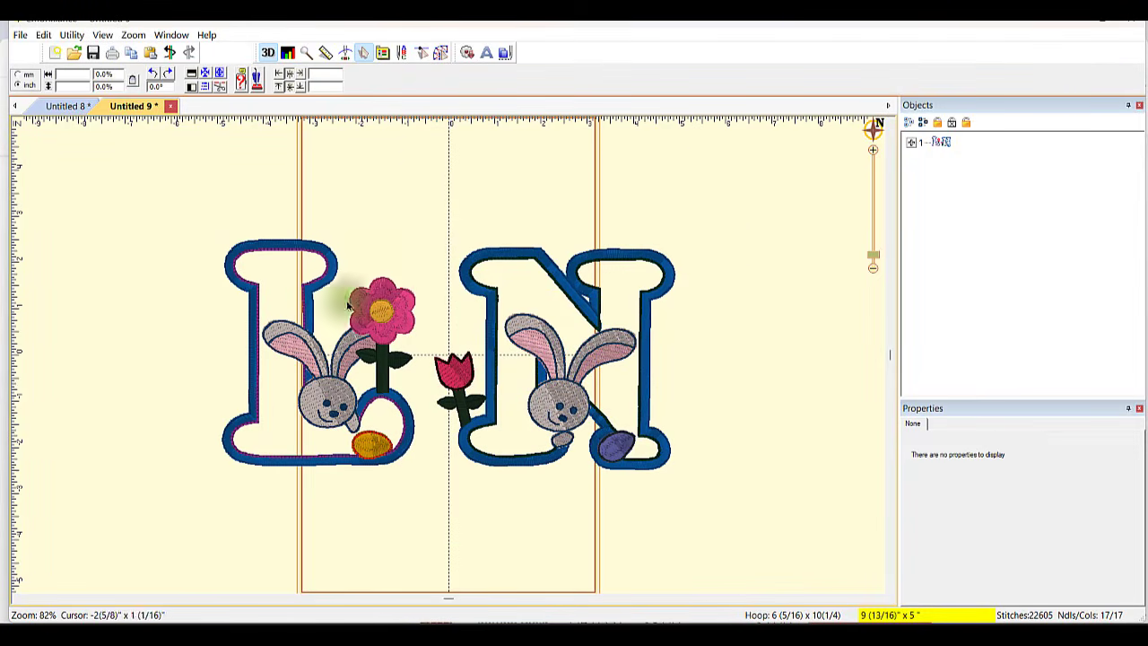
pyautogui.click(787, 616)
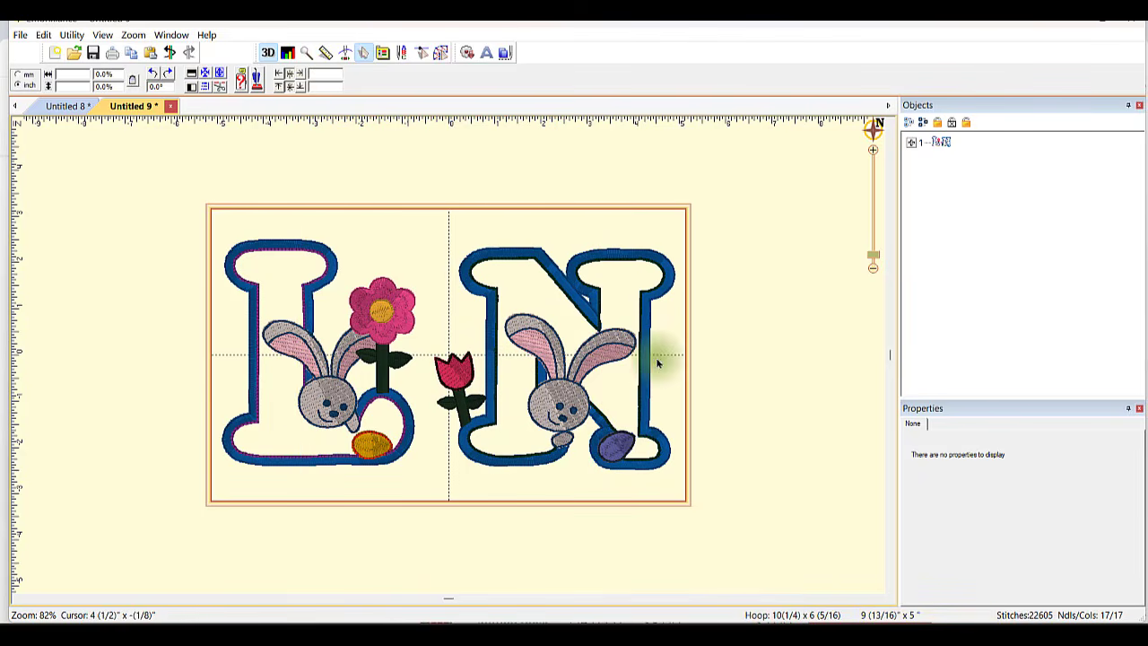
# - Run the stitch simulation on the color-sorted LN design to examine how both letters stitch out together
pyautogui.click(345, 52)
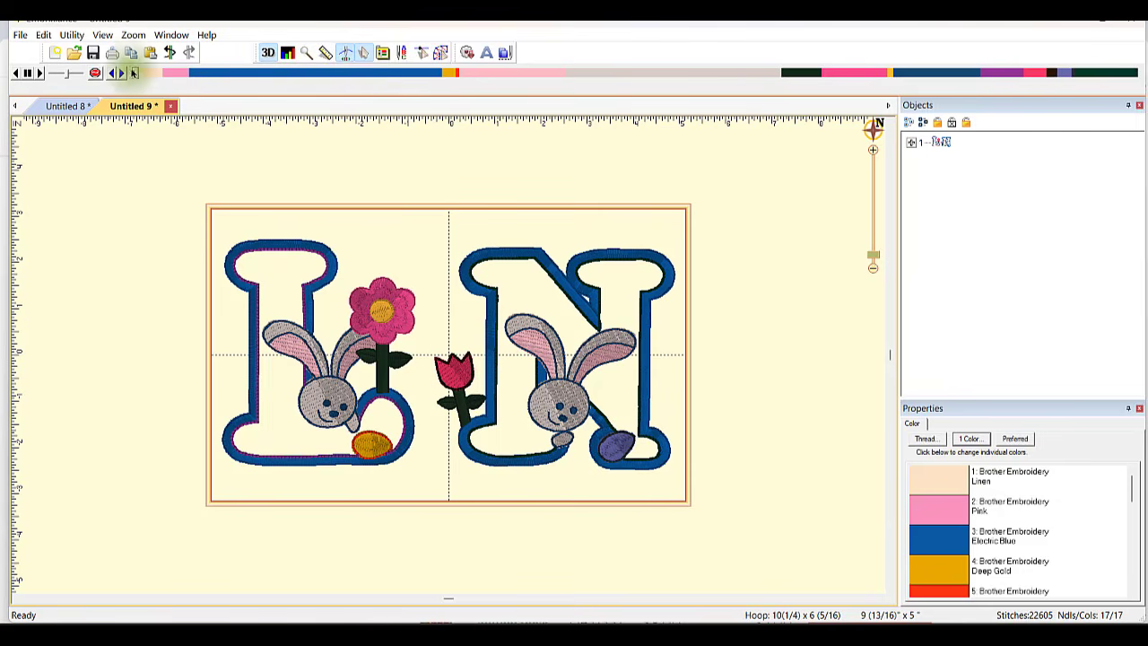
pyautogui.click(136, 74)
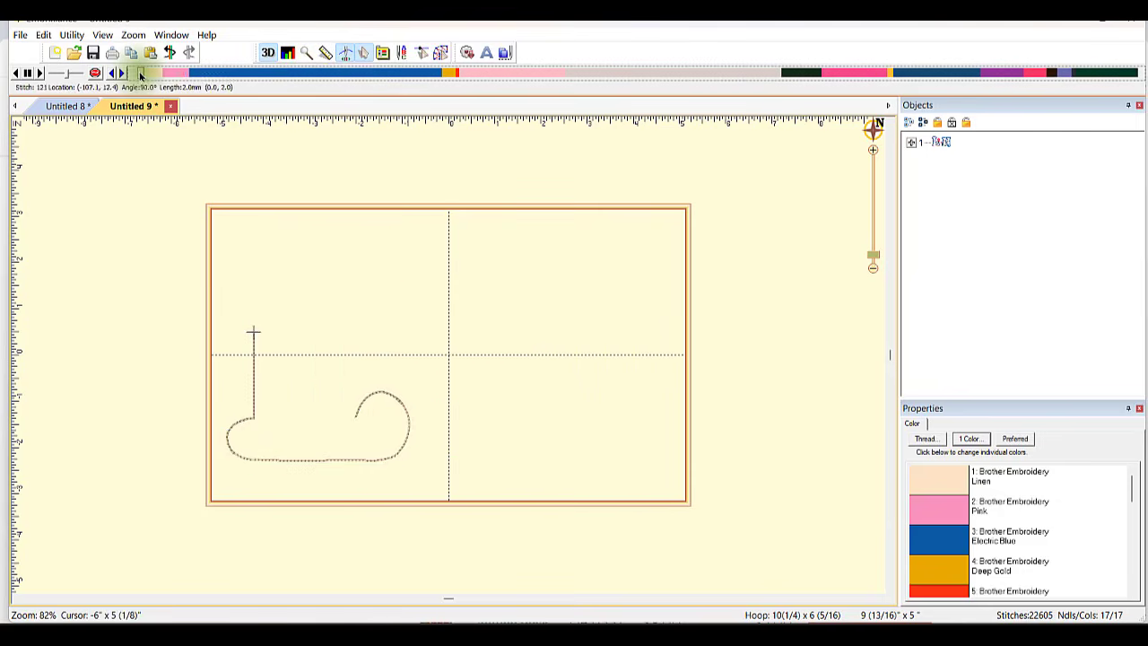
pyautogui.moveTo(143, 78)
pyautogui.mouseDown()
pyautogui.moveTo(453, 120)
pyautogui.moveTo(451, 131)
pyautogui.mouseUp()
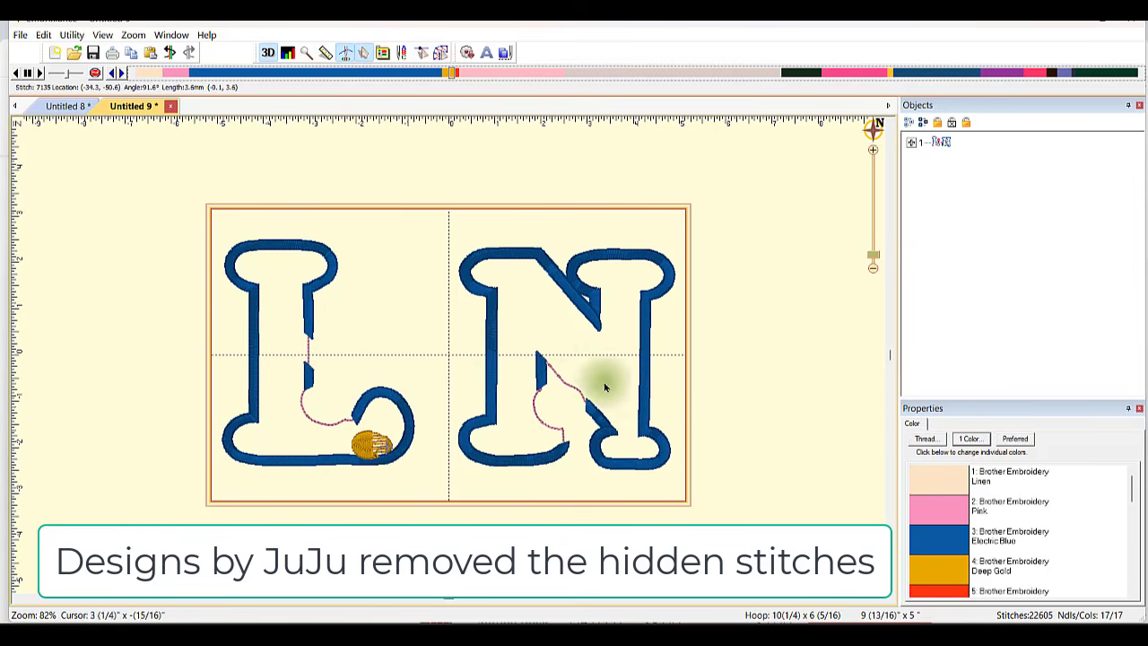
pyautogui.click(534, 160)
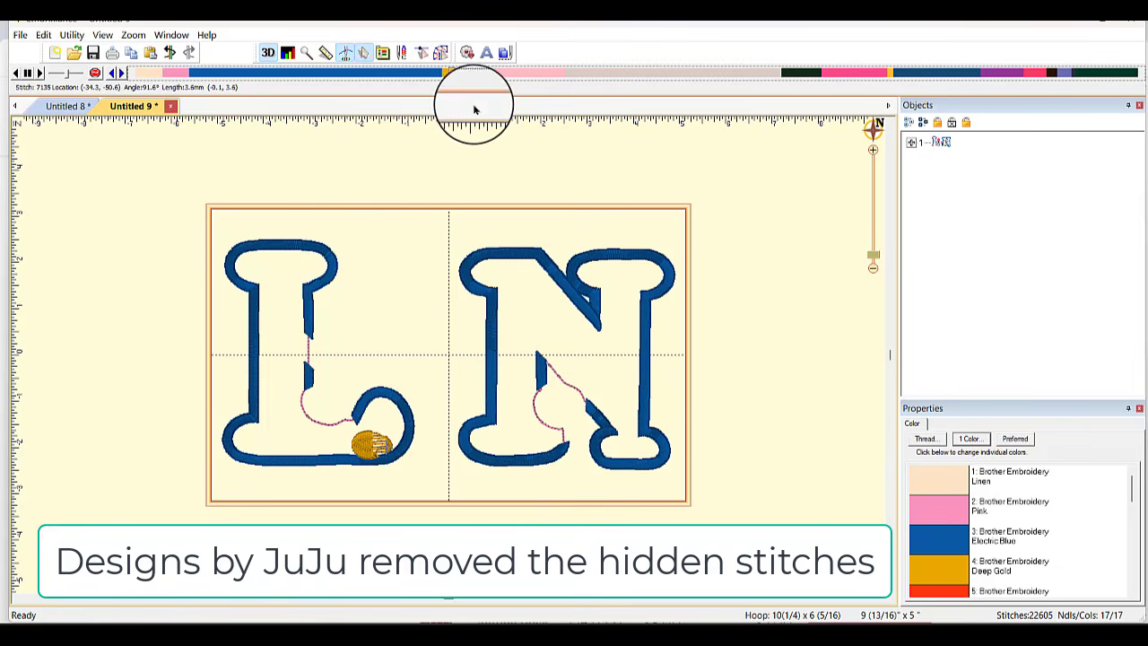
pyautogui.moveTo(455, 77)
pyautogui.mouseDown()
pyautogui.moveTo(1139, 68)
pyautogui.moveTo(1147, 54)
pyautogui.moveTo(765, 72)
pyautogui.mouseUp()
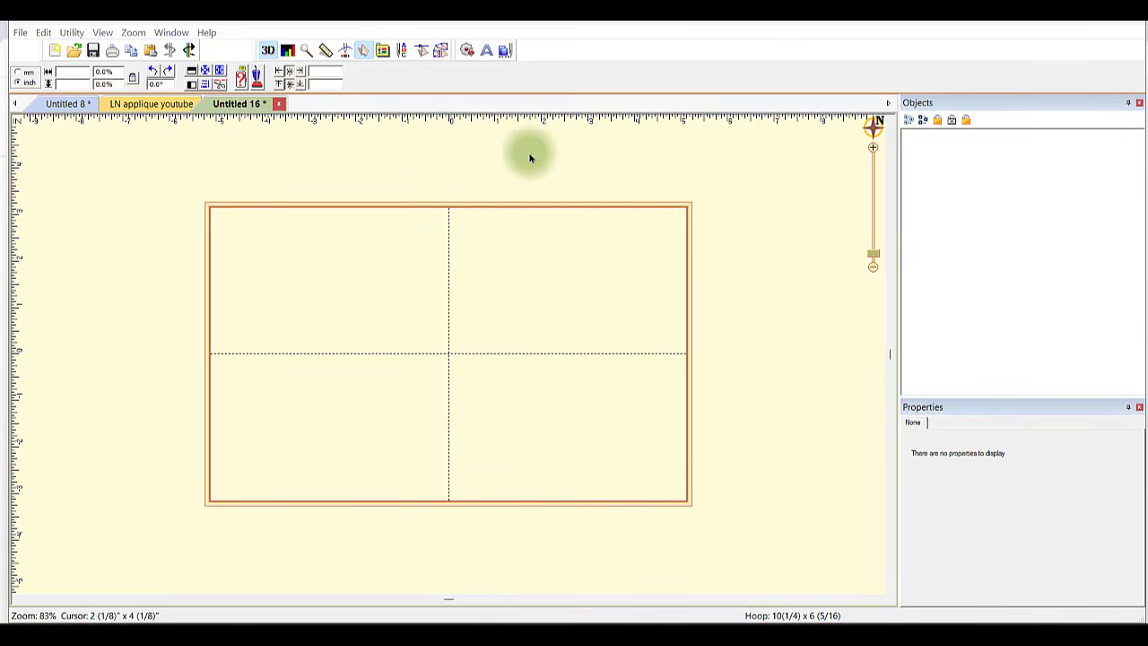
# - Create a lettering design with the text PA on the empty page
pyautogui.click(488, 52)
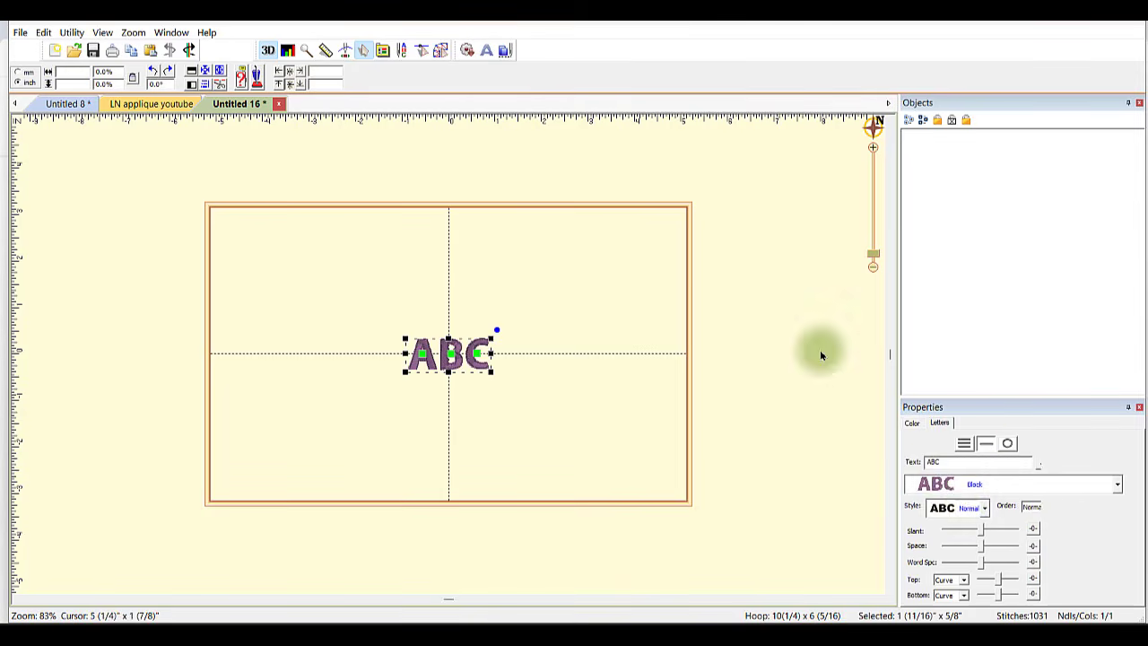
pyautogui.doubleClick(946, 461)
pyautogui.write('P')
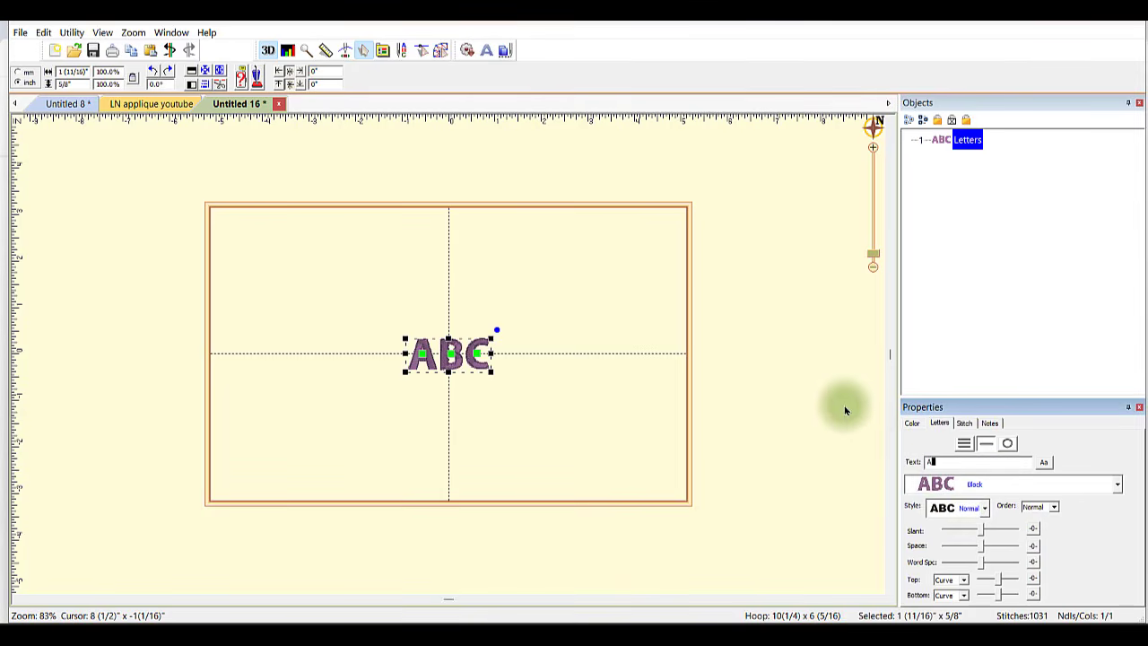
pyautogui.write('A')
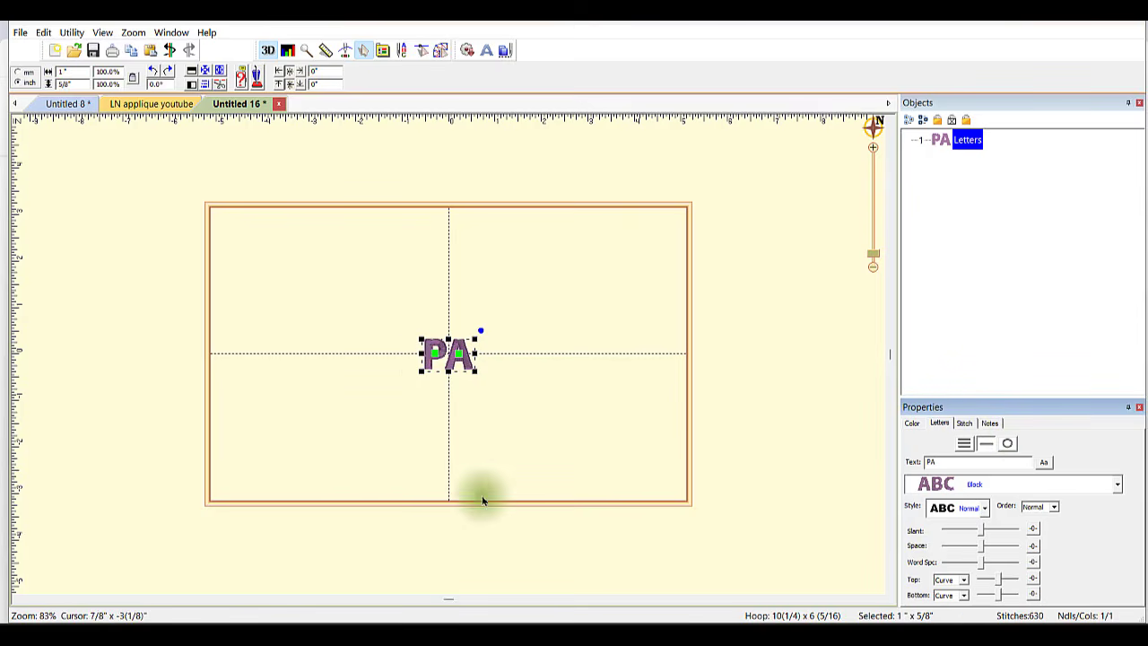
# - Apply the DBJJ Egg Hunt Easter Alphabet Applique 5in font to the PA lettering
pyautogui.click(1117, 484)
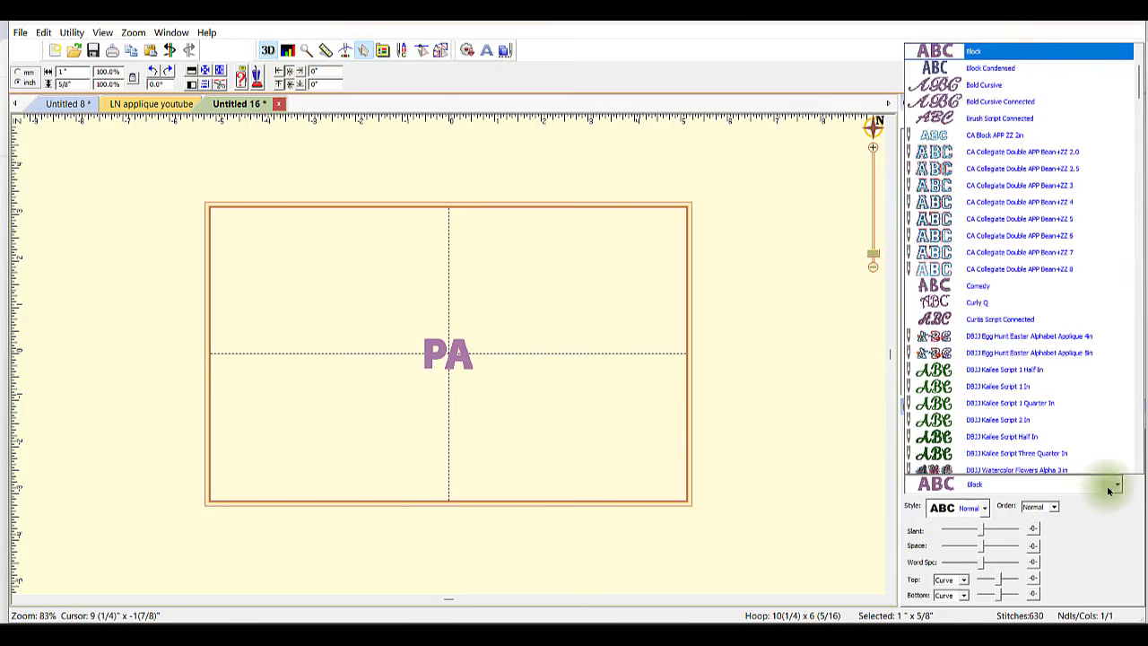
pyautogui.scroll(-1, 1050, 257)
pyautogui.click(1031, 335)
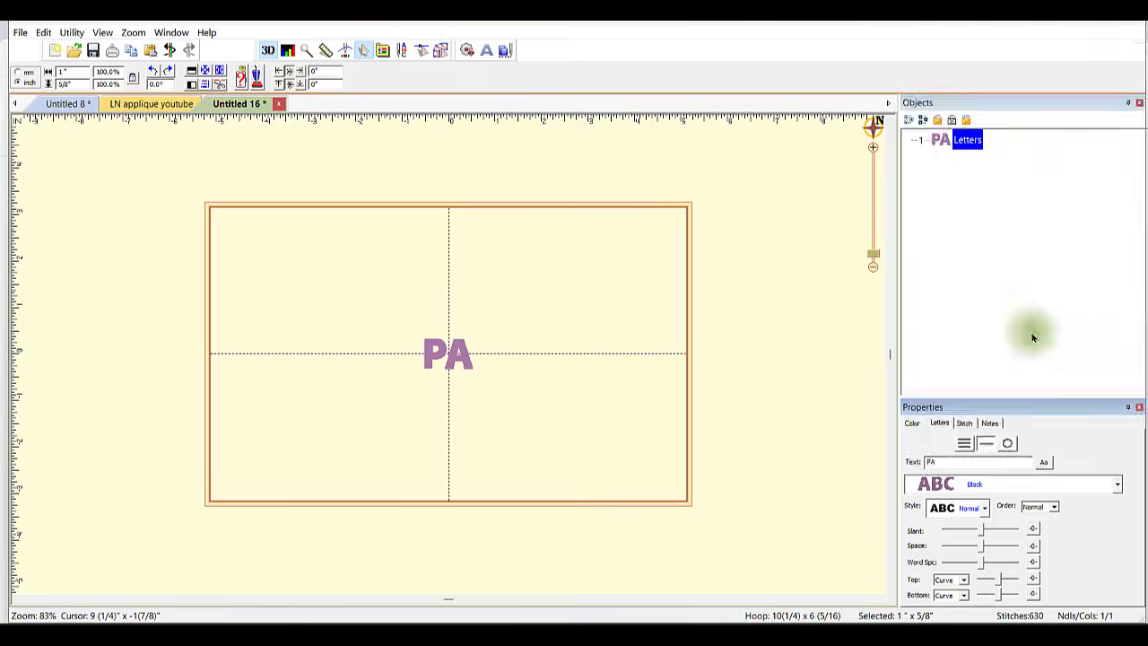
pyautogui.click(788, 416)
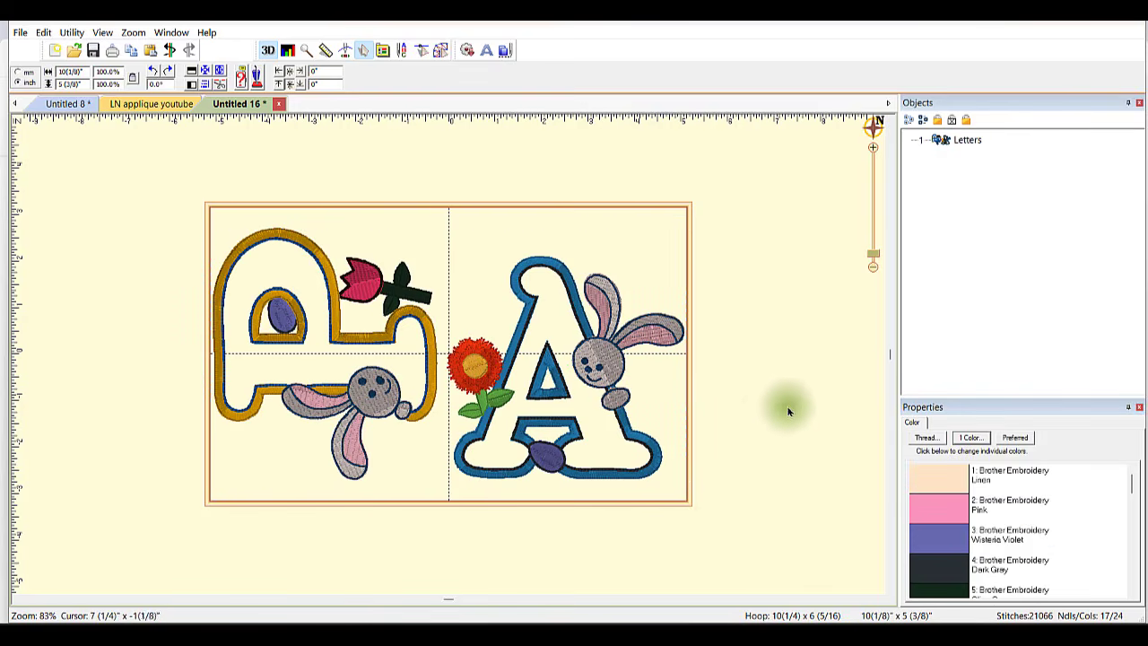
# - Rotate the letter P about 90 degrees clockwise so it stands upright, and shift it toward the A to fit inside the hoop
pyautogui.click(437, 364)
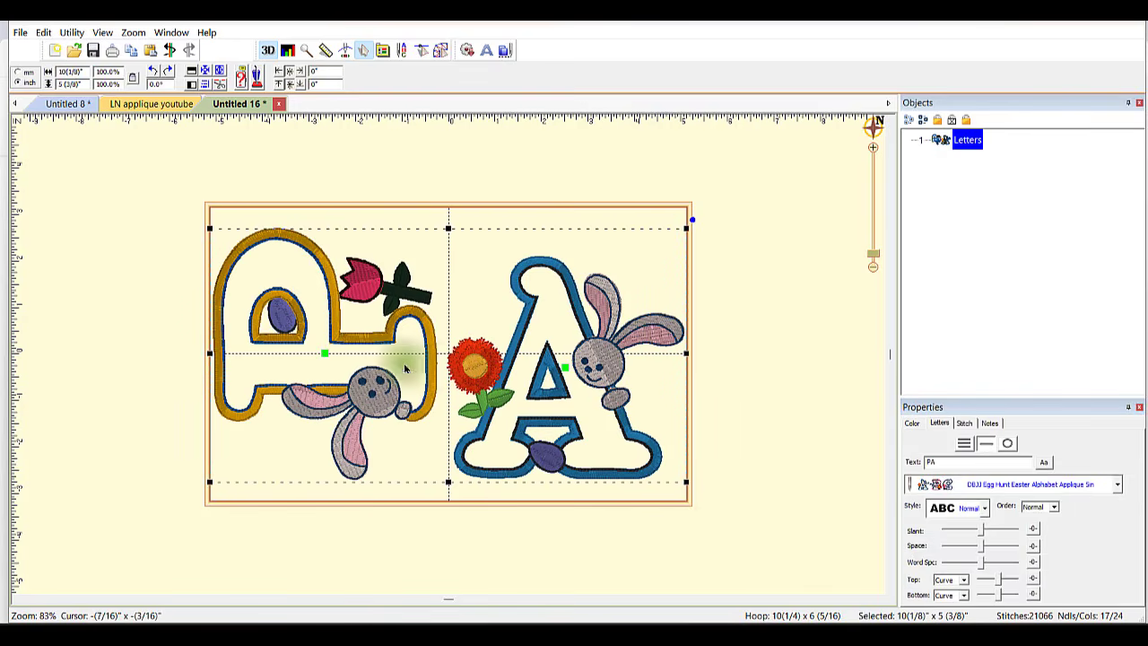
pyautogui.click(324, 354)
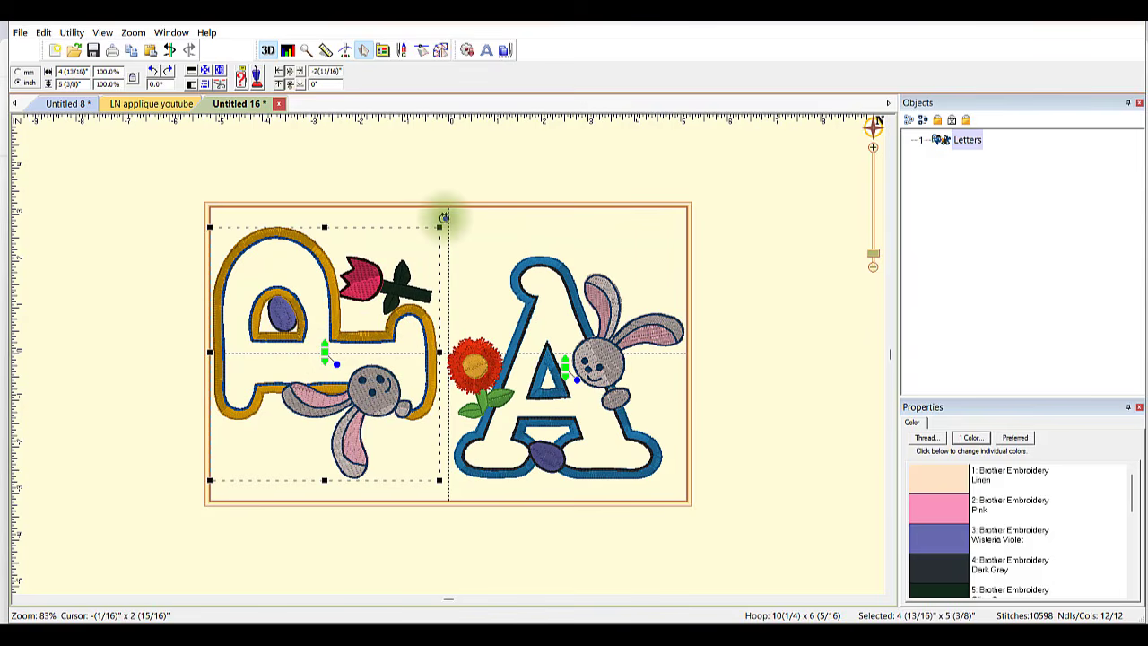
pyautogui.moveTo(445, 218); pyautogui.dragTo(474, 476)
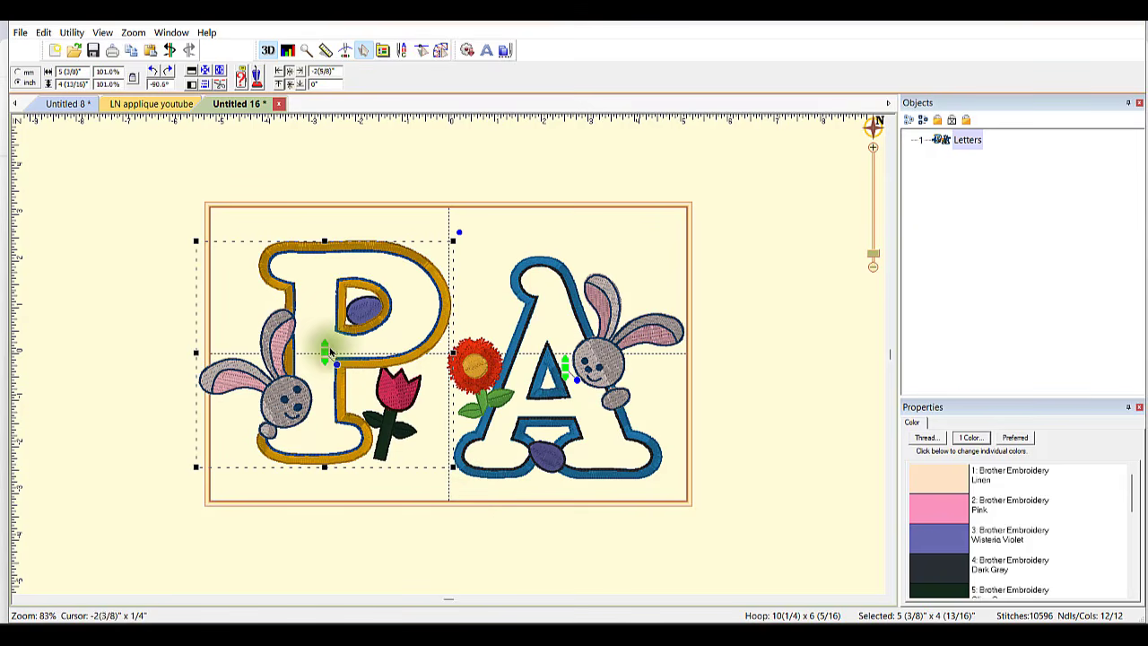
pyautogui.moveTo(327, 357)
pyautogui.mouseDown()
pyautogui.moveTo(341, 365)
pyautogui.moveTo(336, 352)
pyautogui.mouseUp()
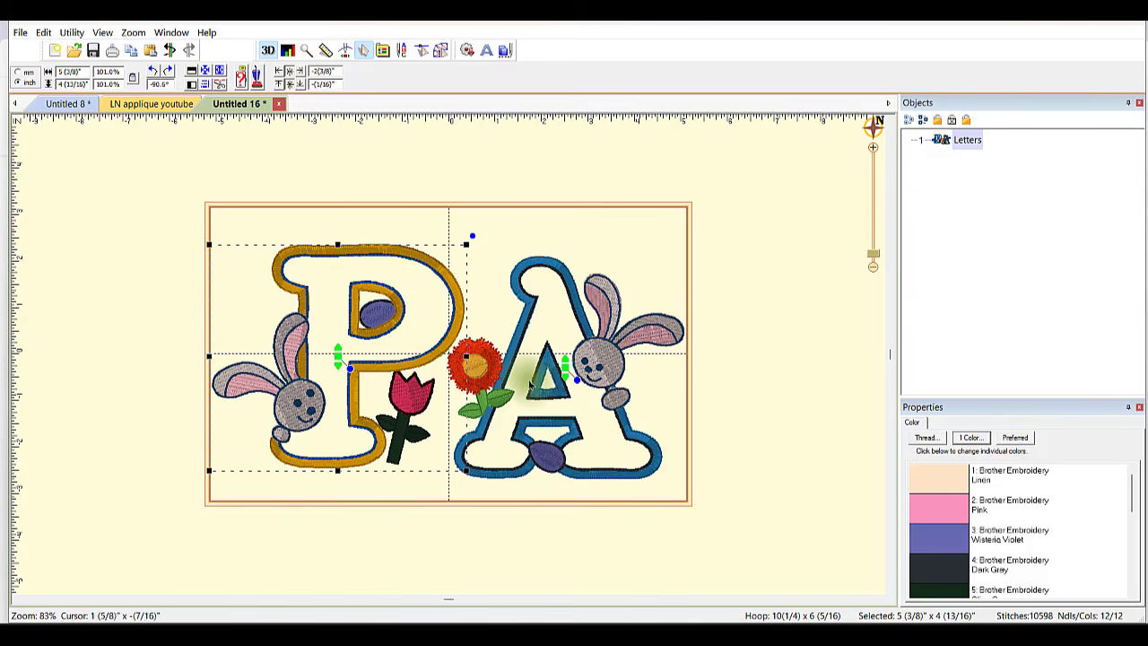
pyautogui.moveTo(536, 385); pyautogui.dragTo(537, 386)
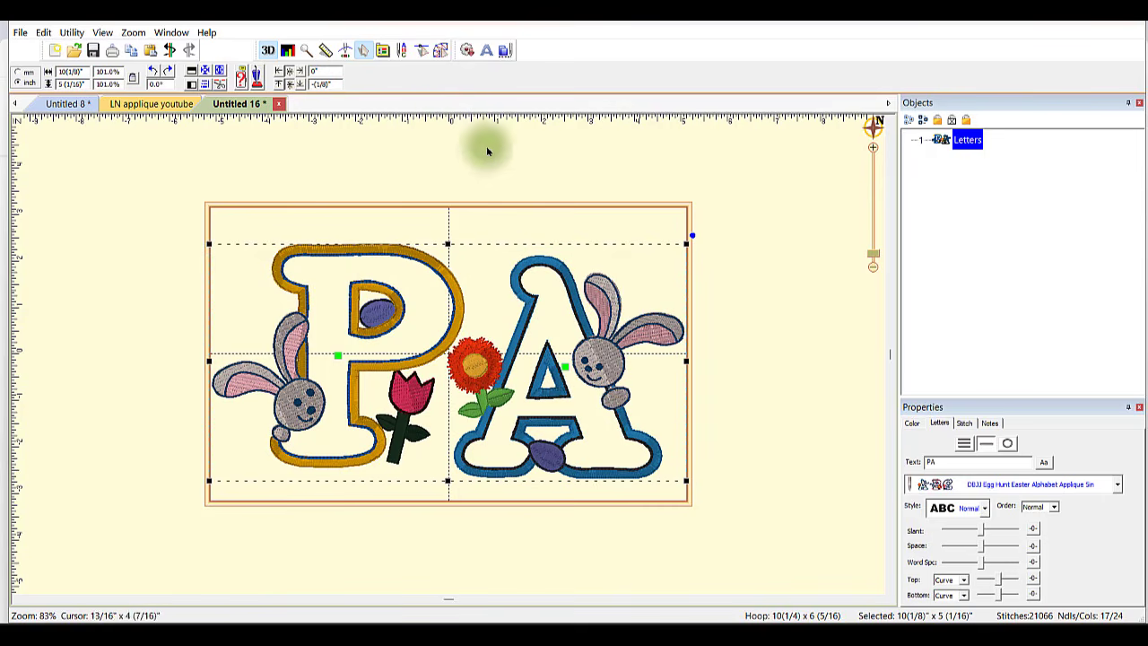
# - Add a horizontal guideline at about -2(11/16)" along the base of the A, and lower the P to line up with it
pyautogui.moveTo(500, 121); pyautogui.dragTo(506, 489)
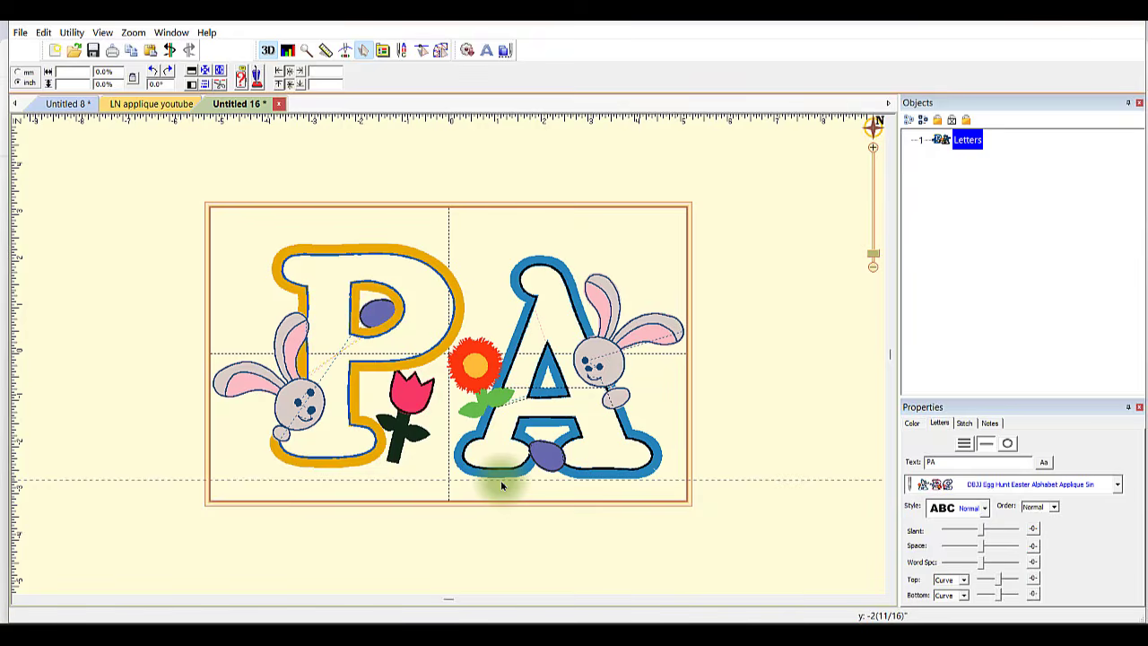
pyautogui.moveTo(500, 480); pyautogui.dragTo(501, 480)
pyautogui.click(367, 370)
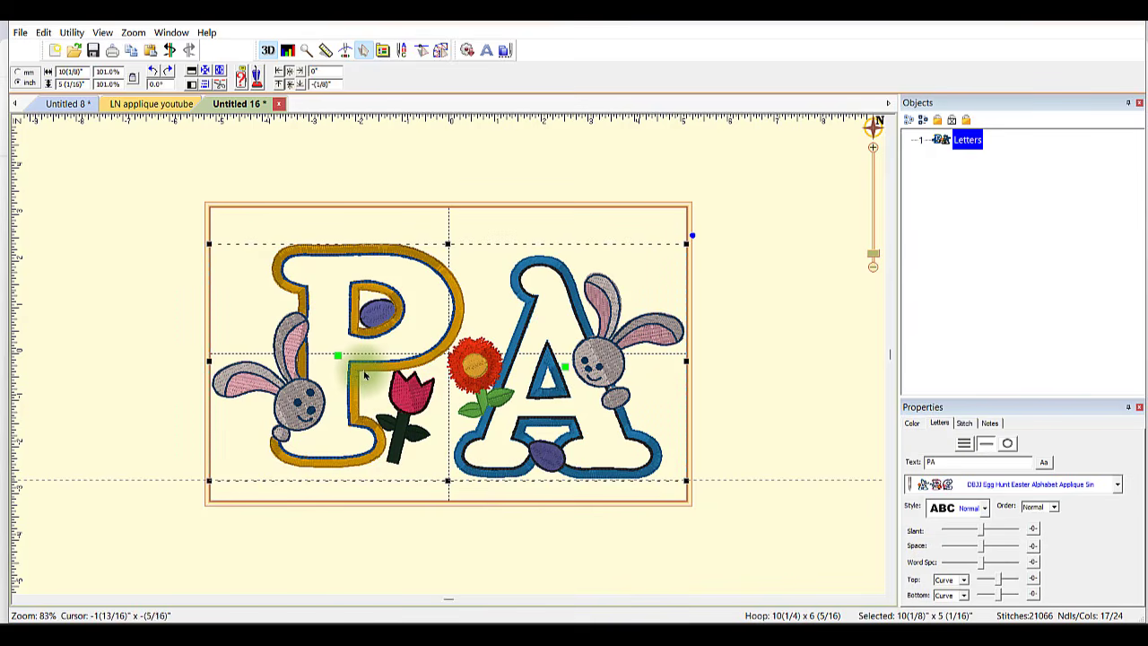
pyautogui.click(194, 369)
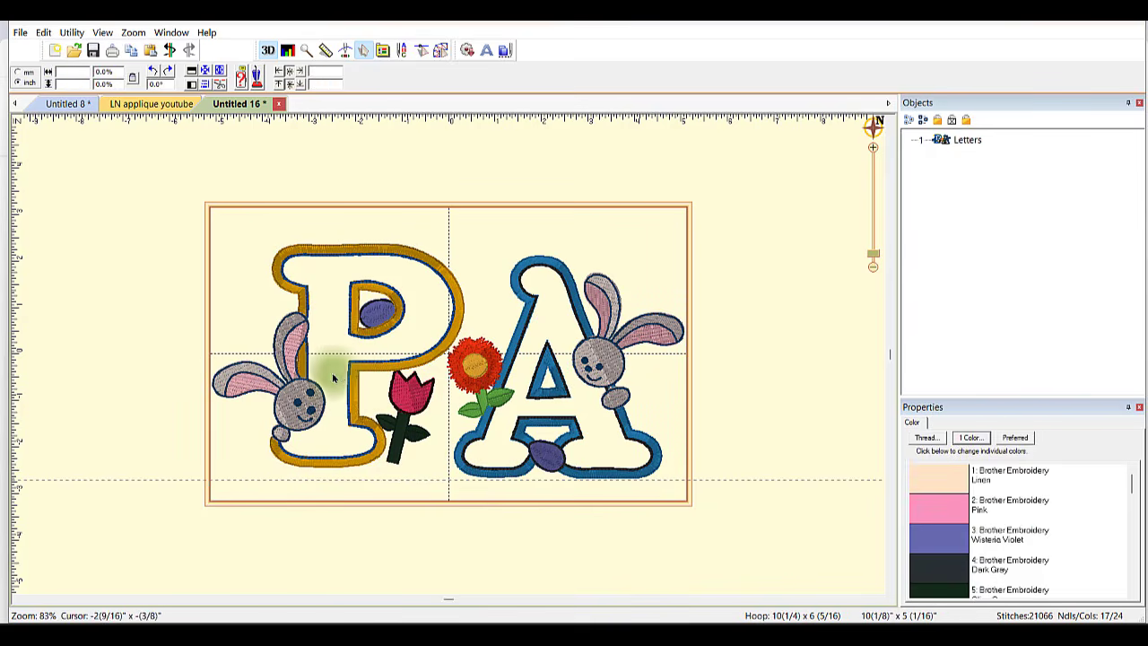
pyautogui.click(355, 382)
pyautogui.moveTo(339, 357); pyautogui.dragTo(340, 369)
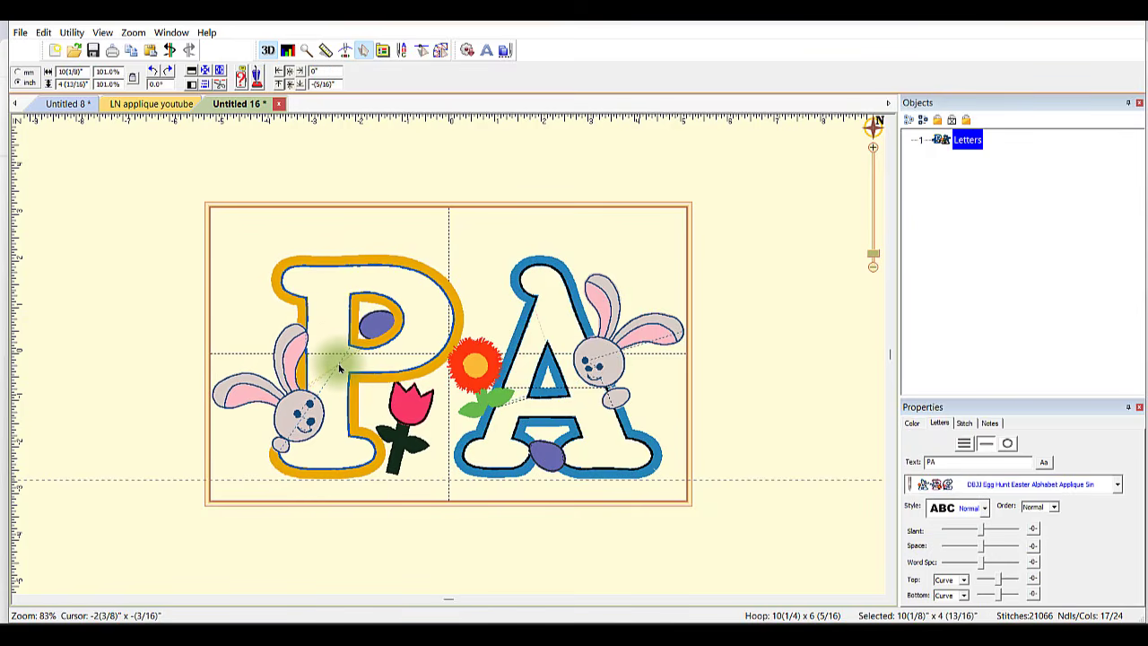
# - Color sort the PA lettering design and open the sorted result as a new design page
pyautogui.click(805, 413)
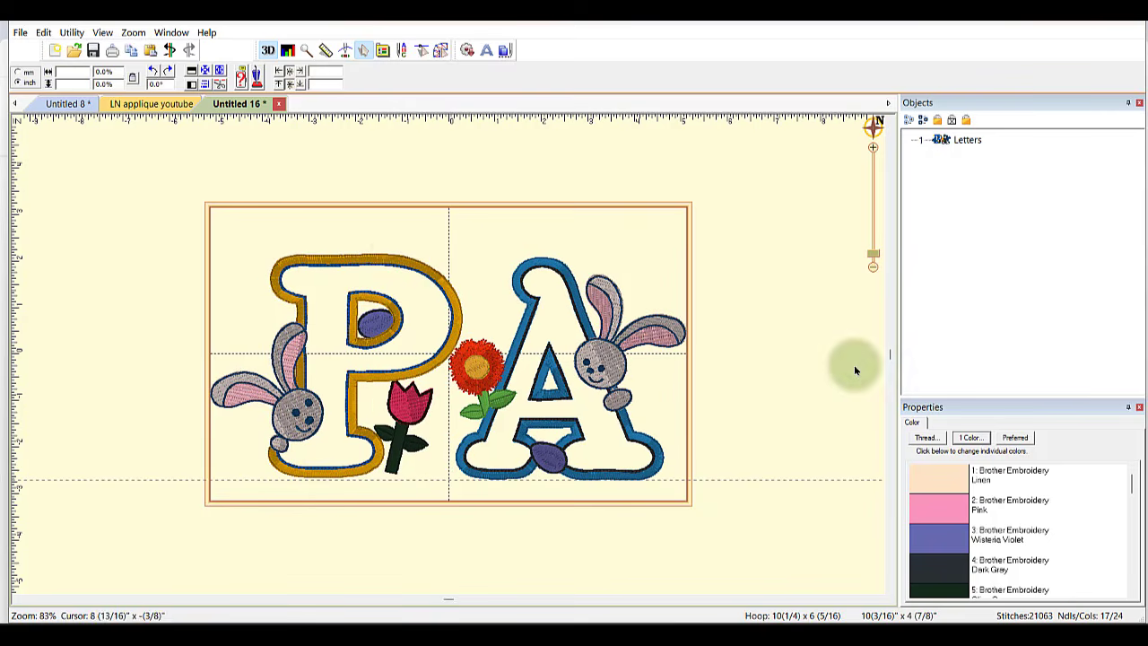
pyautogui.click(74, 33)
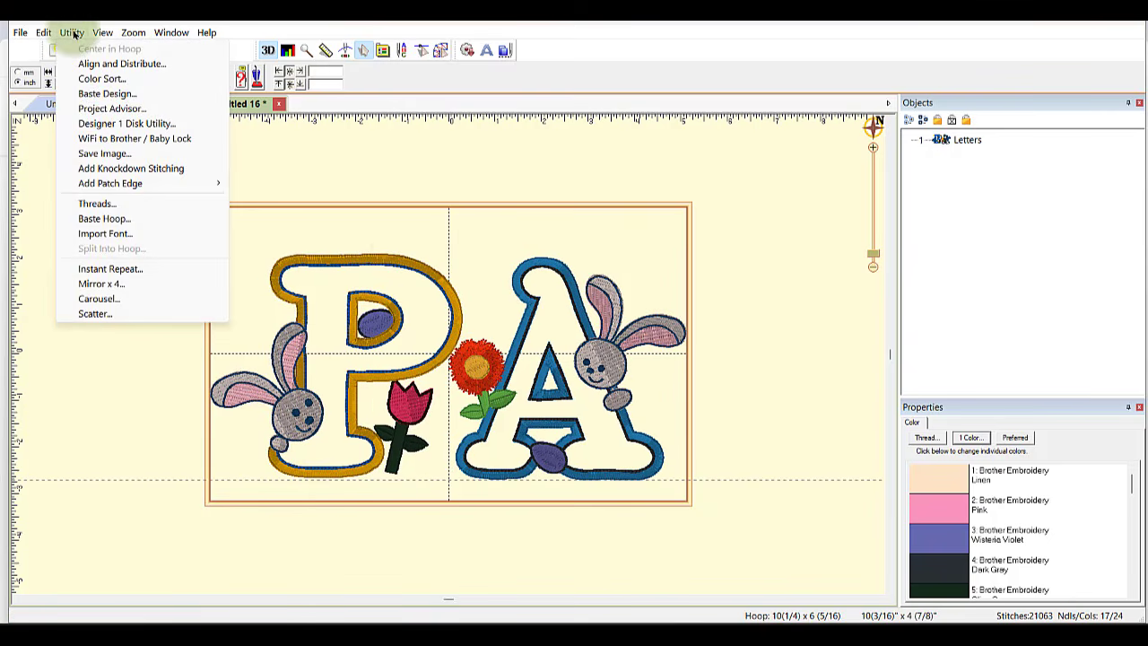
pyautogui.click(101, 79)
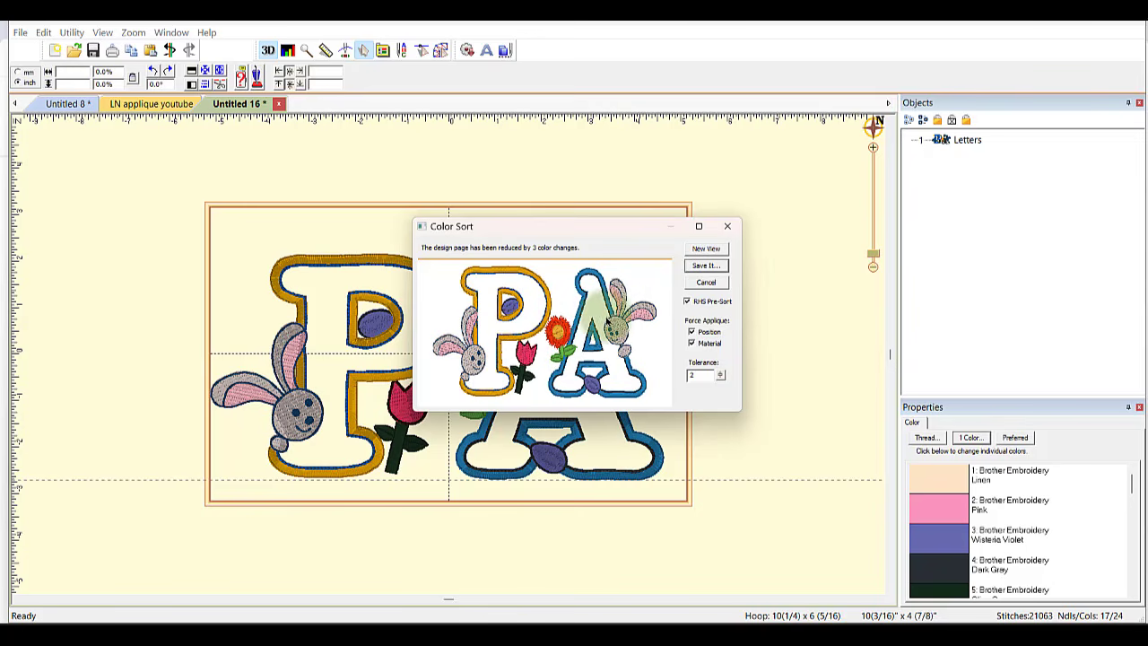
pyautogui.click(706, 249)
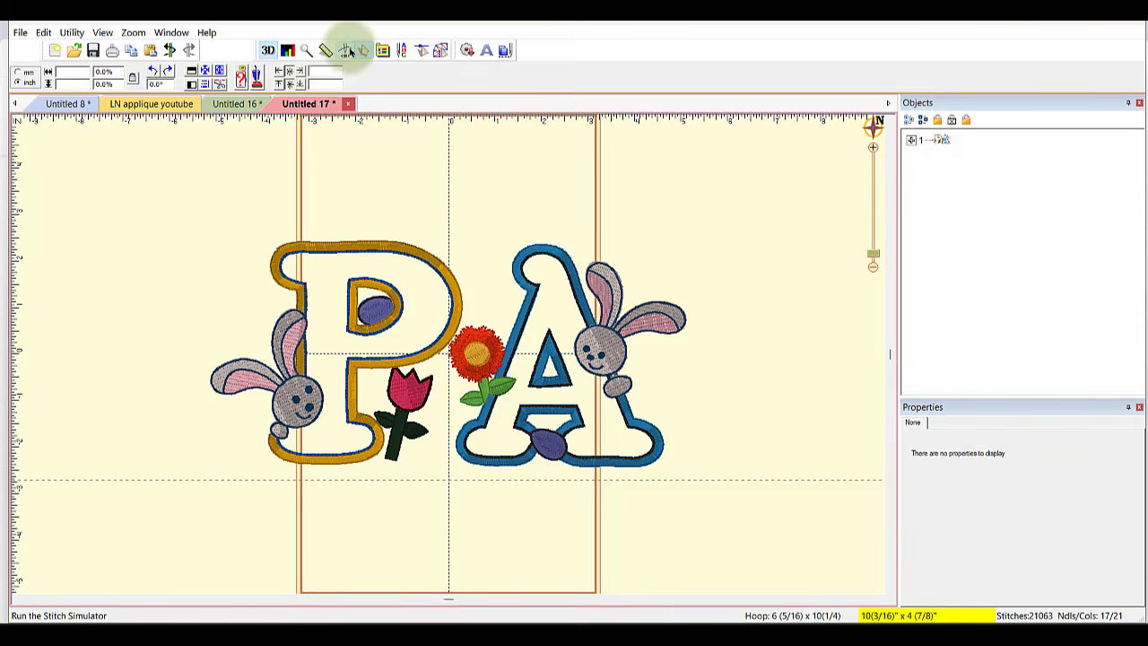
# - Run the stitch simulator on the color-sorted PA design to examine its stitching order
pyautogui.click(346, 49)
pyautogui.click(135, 71)
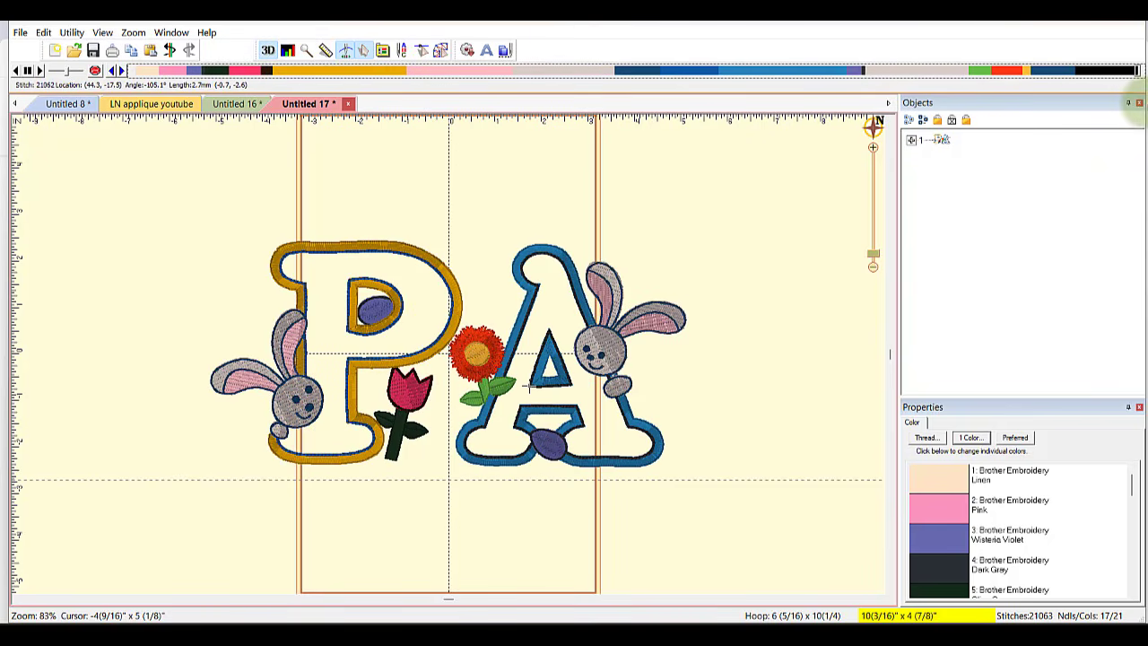
# - Rotate the hoop of the color-sorted page to landscape, 10(1/4) x 6(5/16), so both letters fit inside
pyautogui.click(20, 32)
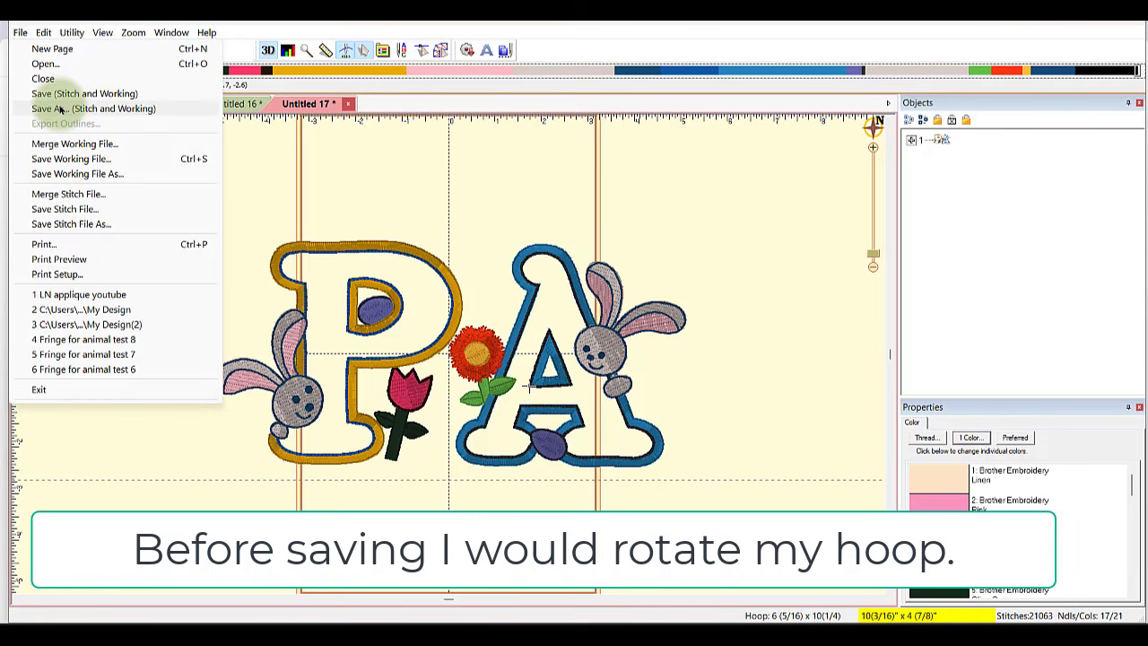
pyautogui.click(779, 617)
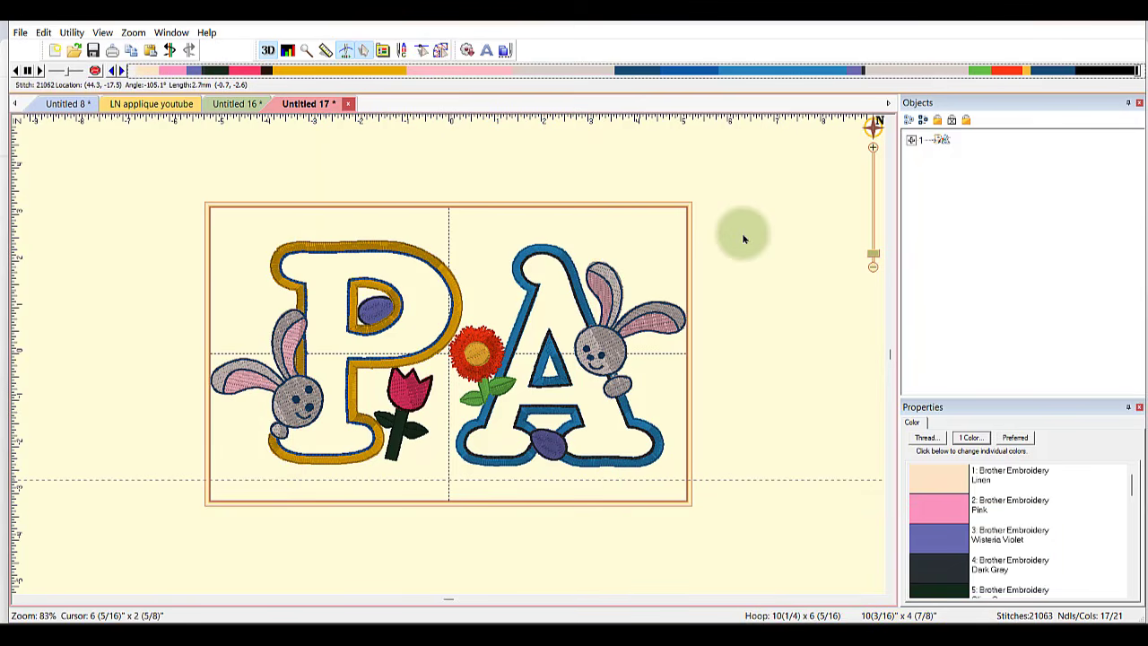